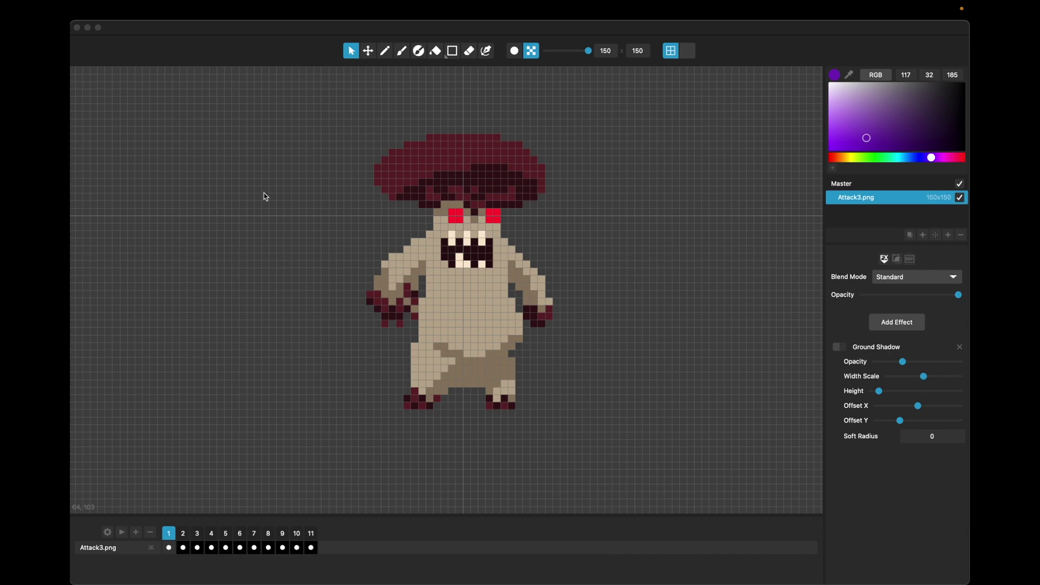
# - Activate the Pixelmash window and open File > Time-Lapse Recording Settings…
pyautogui.moveTo(161, 1)
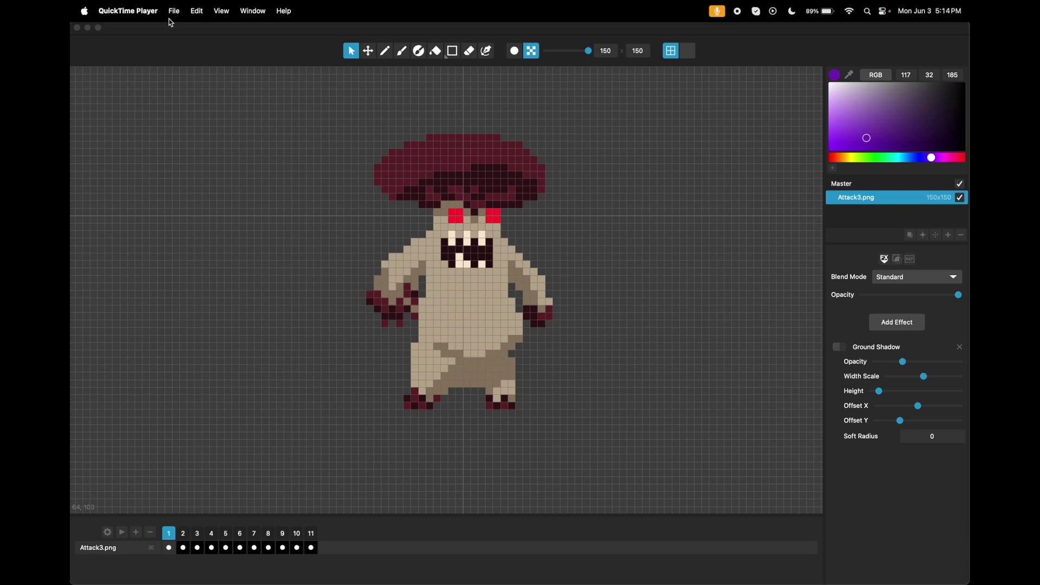
pyautogui.click(161, 38)
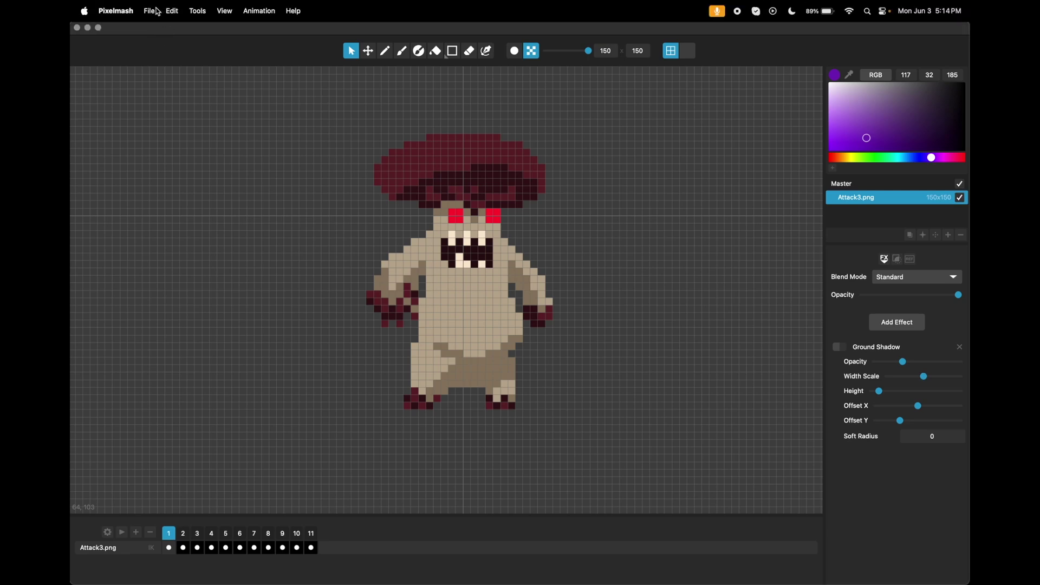
pyautogui.click(157, 10)
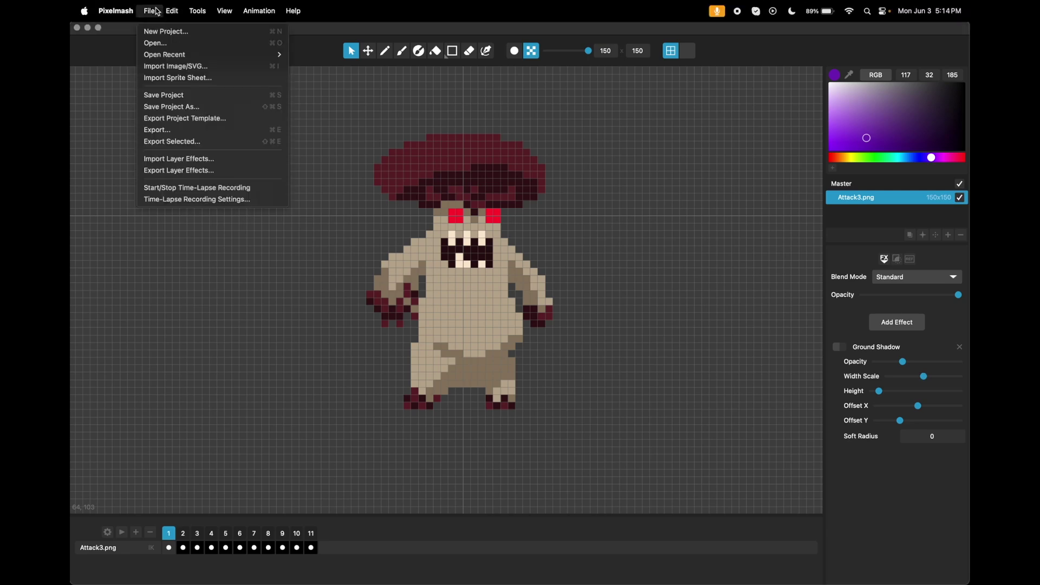
pyautogui.click(196, 199)
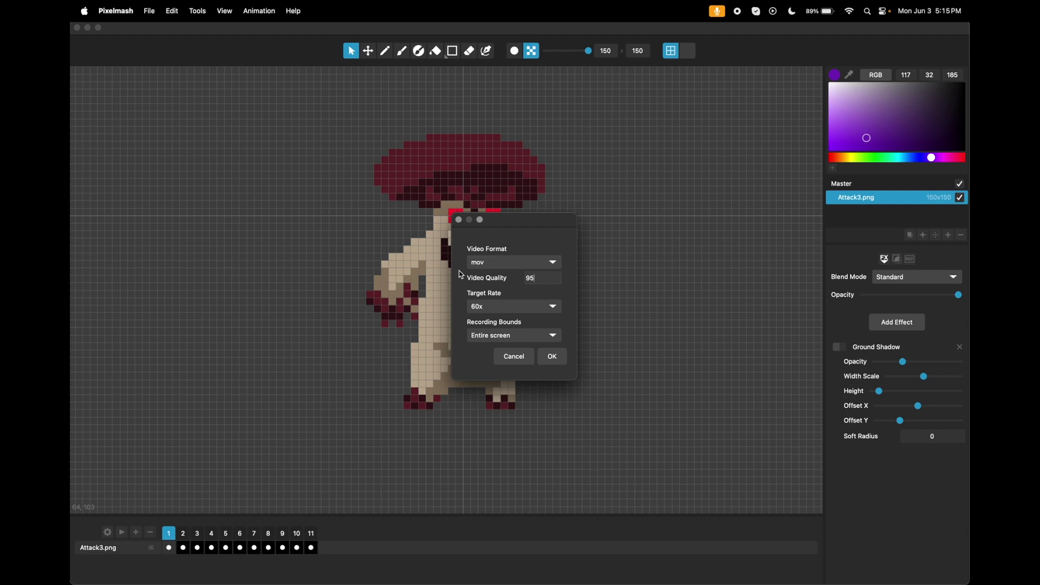
# - Switch the time-lapse target rate between 1x and 60x, leaving it at 1x
pyautogui.click(554, 307)
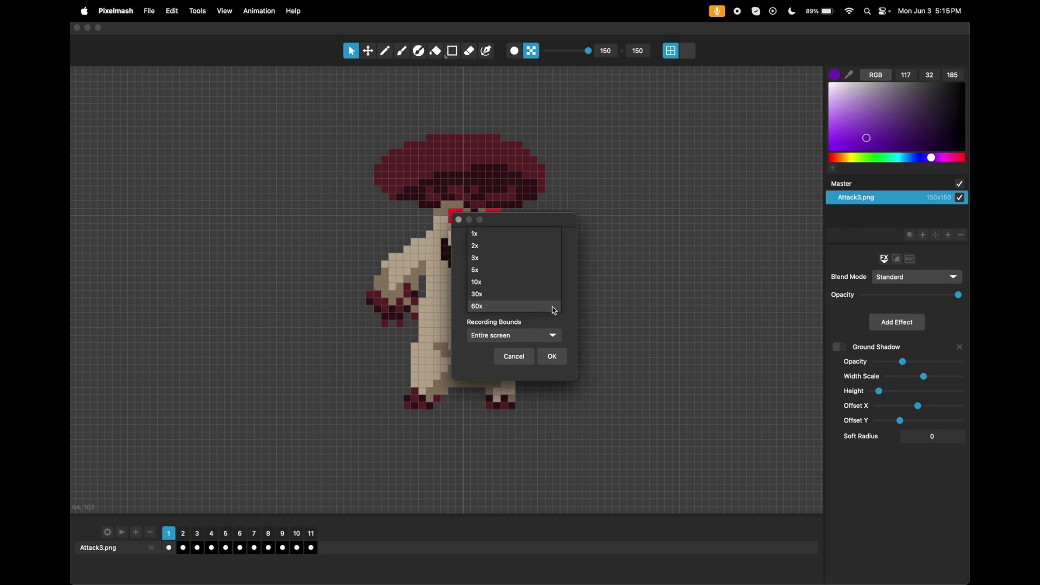
pyautogui.click(533, 238)
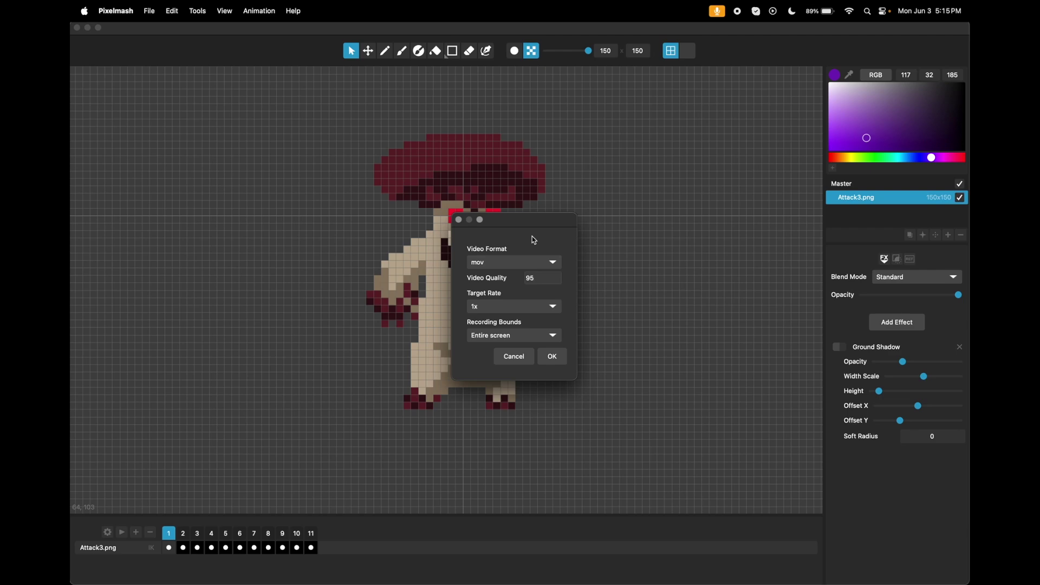
pyautogui.click(552, 307)
pyautogui.click(501, 380)
pyautogui.click(554, 309)
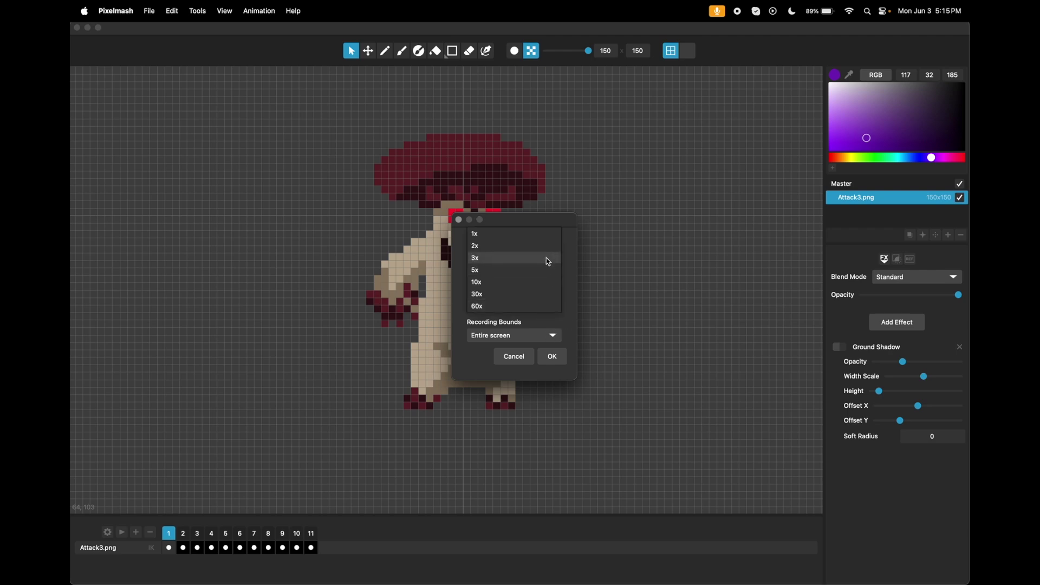
pyautogui.click(545, 234)
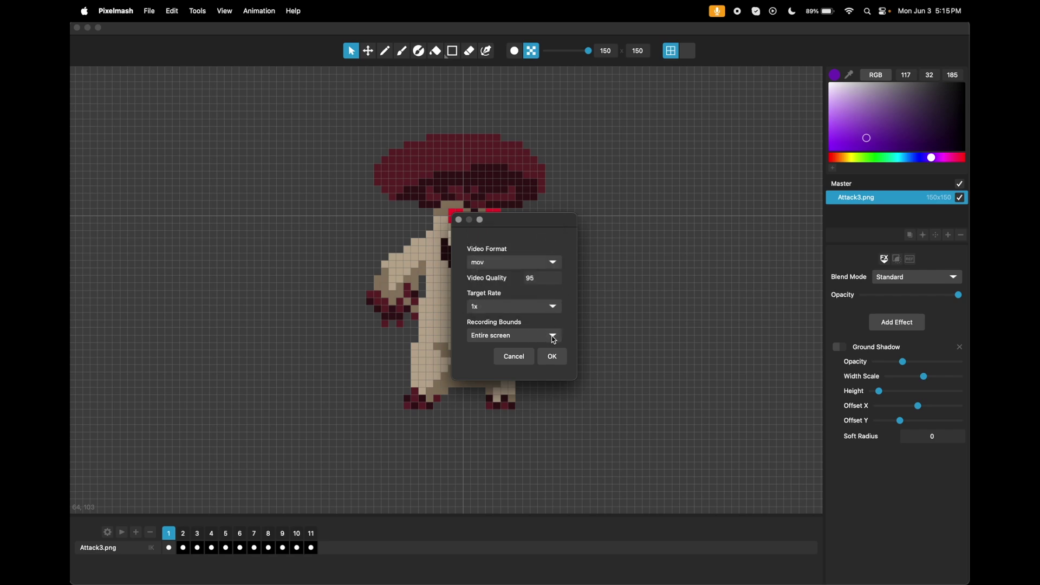
# - Keep entire-screen recording bounds and mov format, then cancel the settings dialog
pyautogui.click(549, 337)
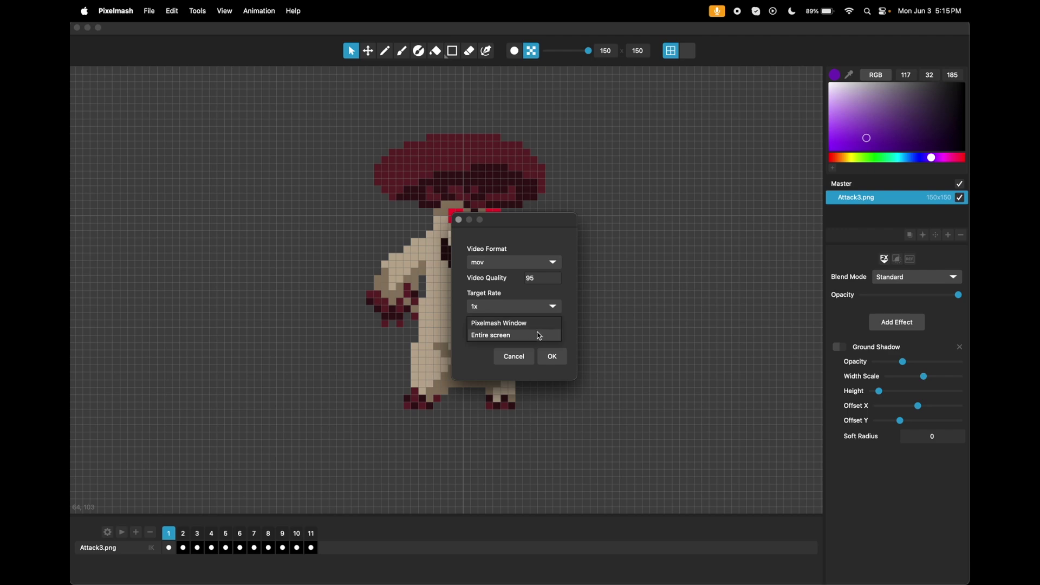
pyautogui.click(538, 337)
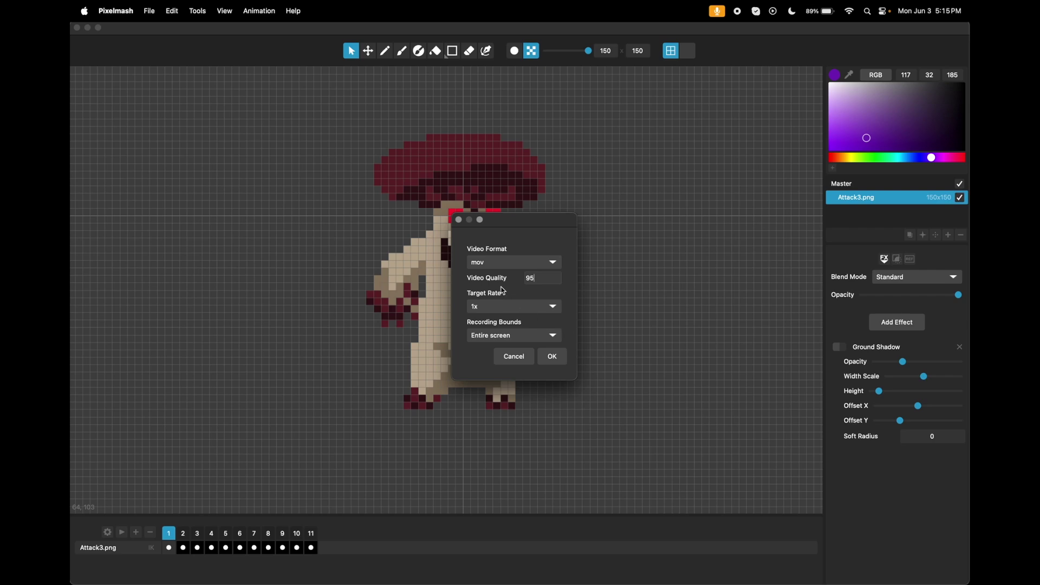
pyautogui.click(565, 263)
pyautogui.click(553, 263)
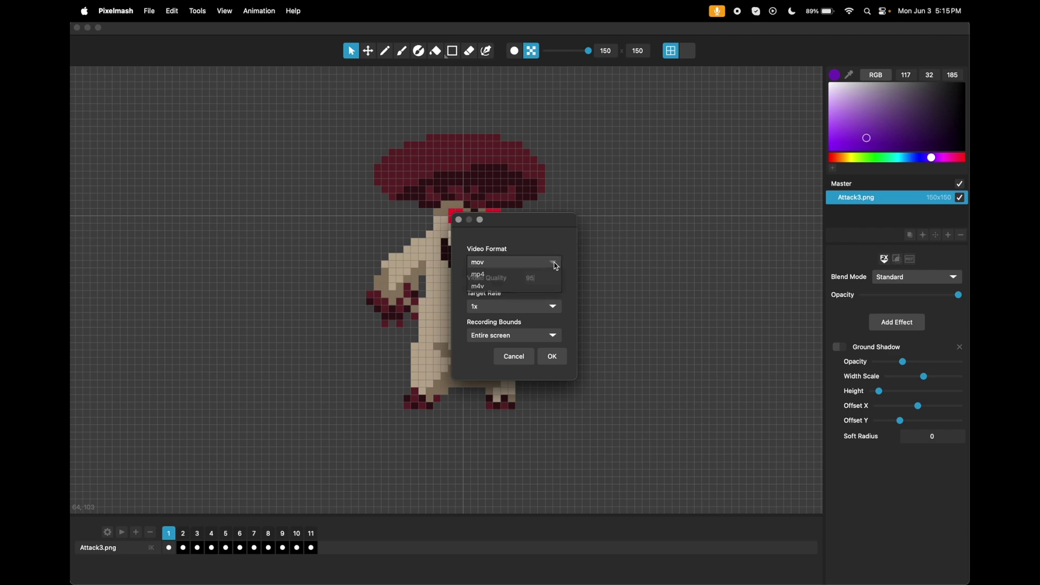
pyautogui.click(519, 356)
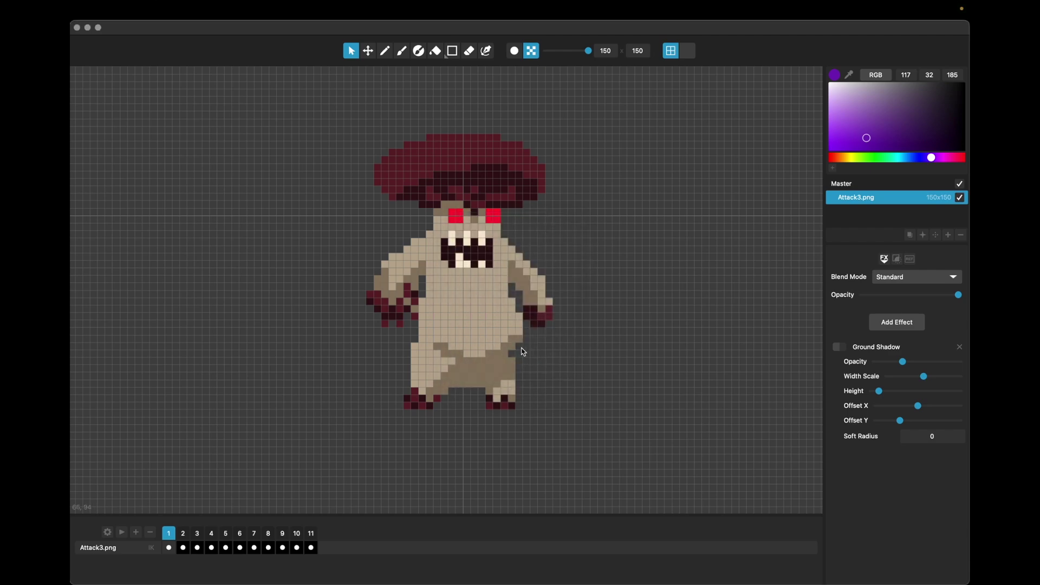
pyautogui.click(156, 10)
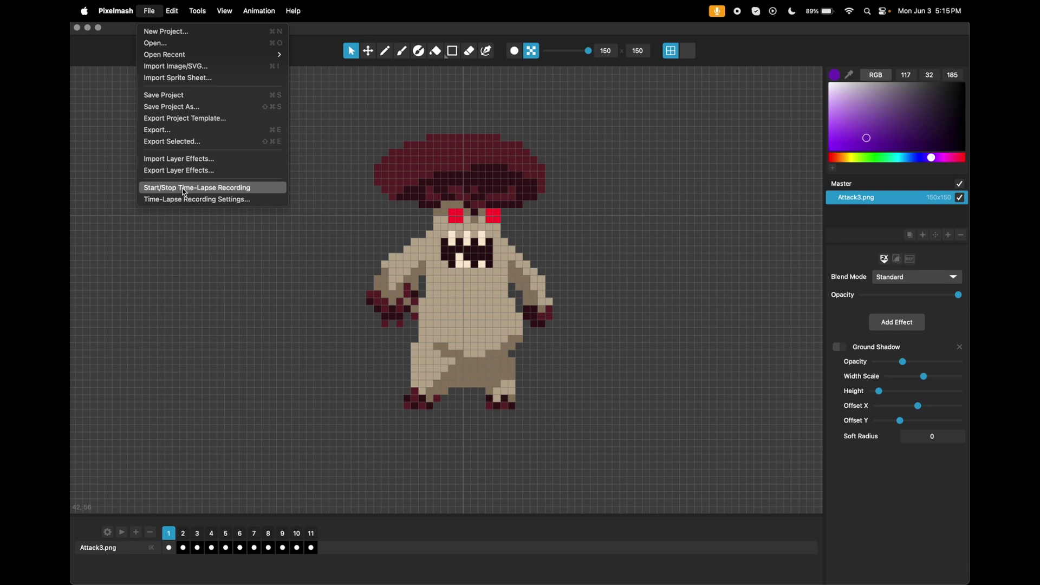
pyautogui.click(443, 33)
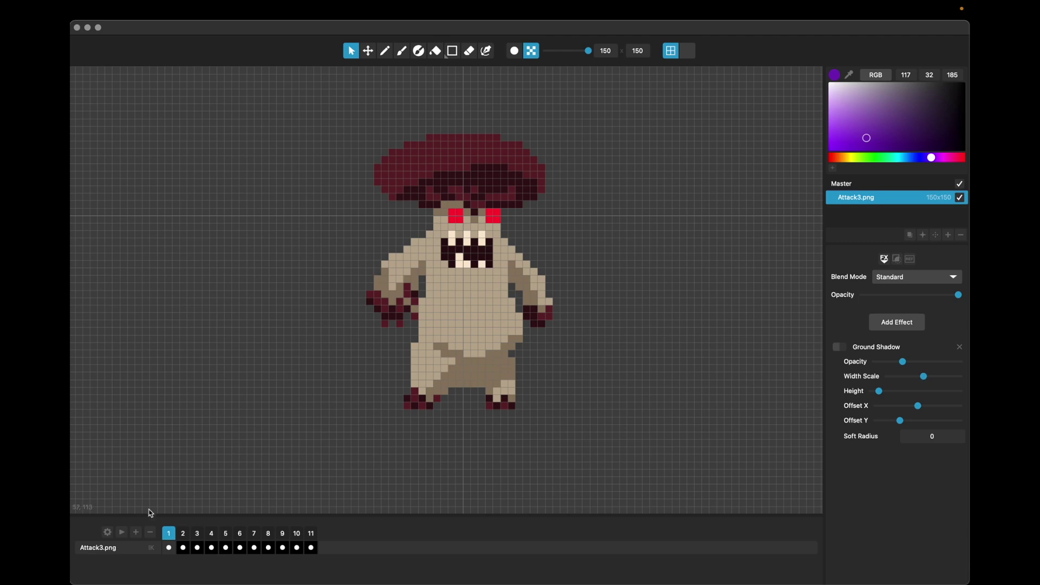
pyautogui.click(122, 532)
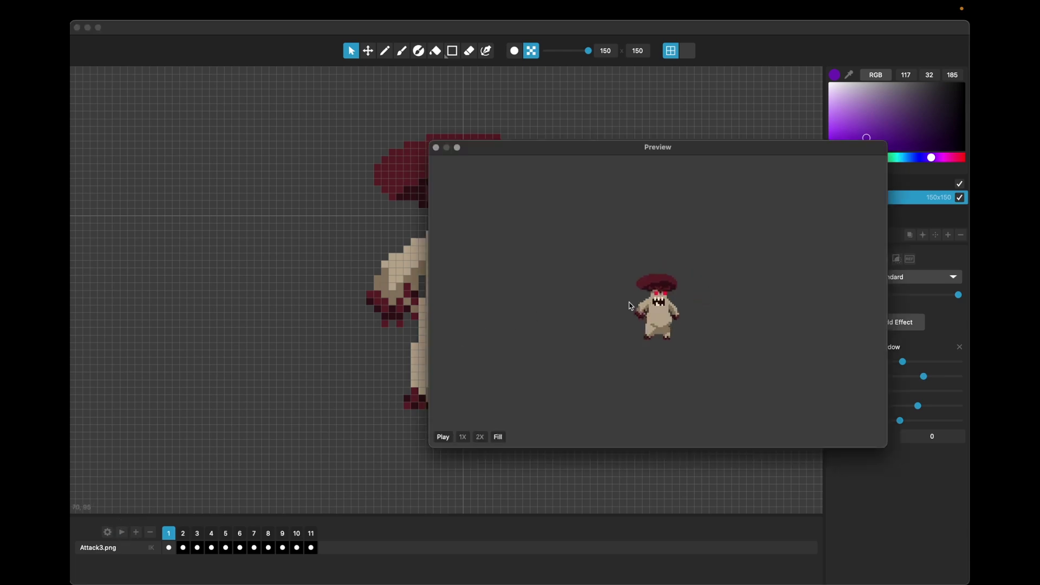
pyautogui.scroll(5, 668, 317)
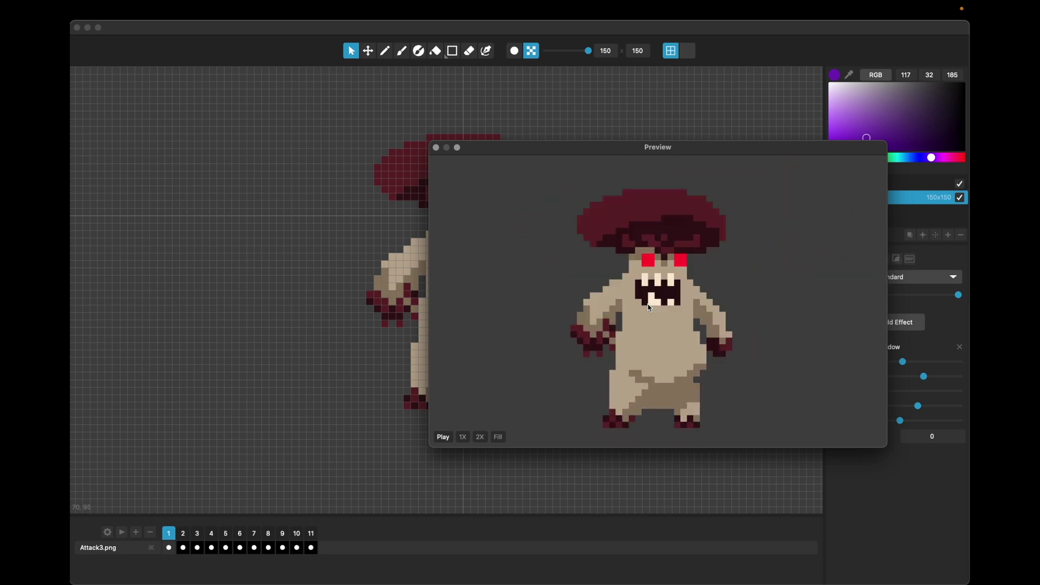
pyautogui.click(436, 148)
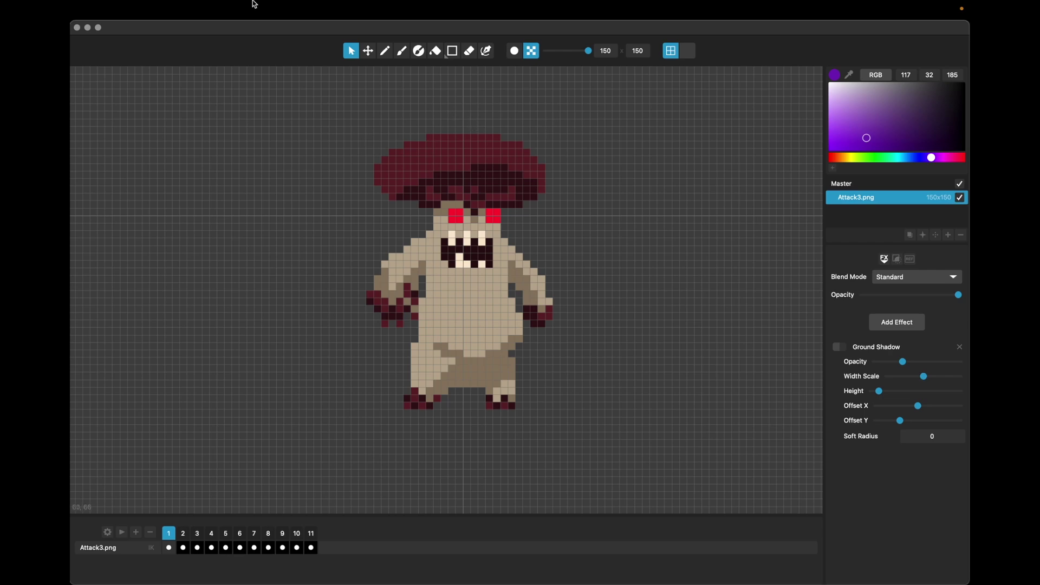
# - Set the View menu's Grid Line Spacing value to 5
pyautogui.click(233, 11)
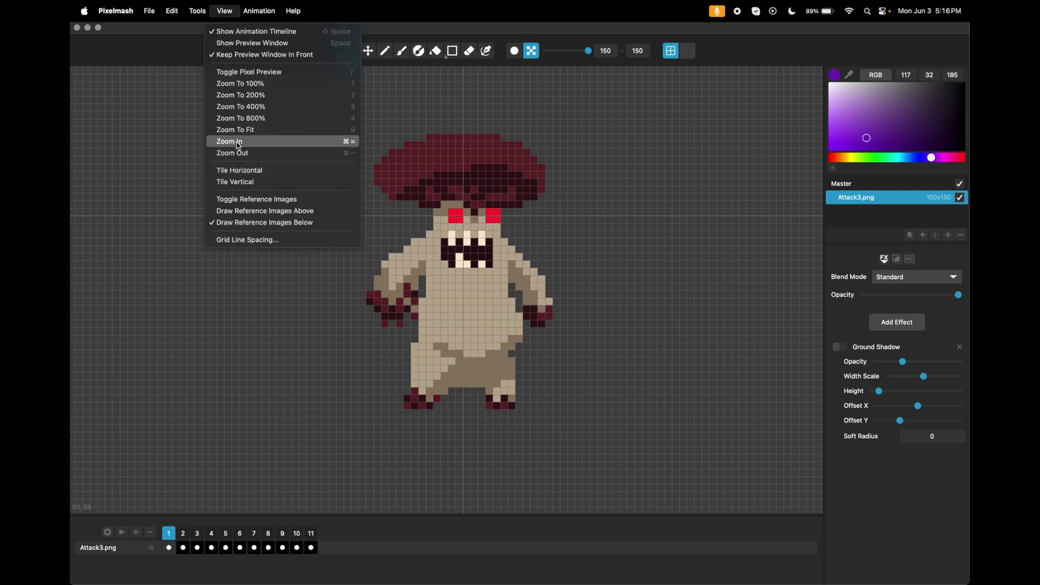
pyautogui.click(241, 239)
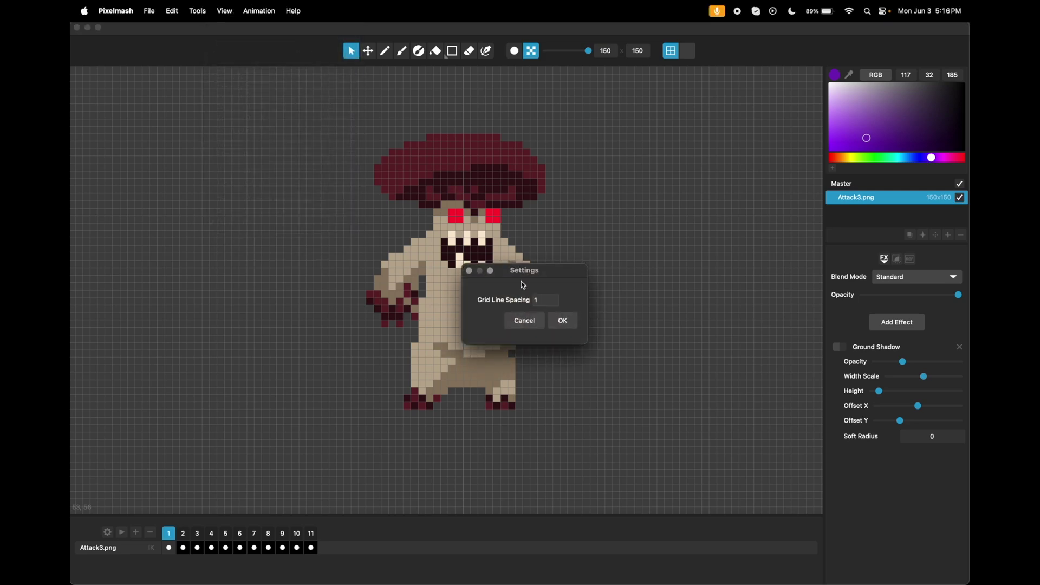
pyautogui.press('BackSpace')
pyautogui.write('5')
pyautogui.click(564, 321)
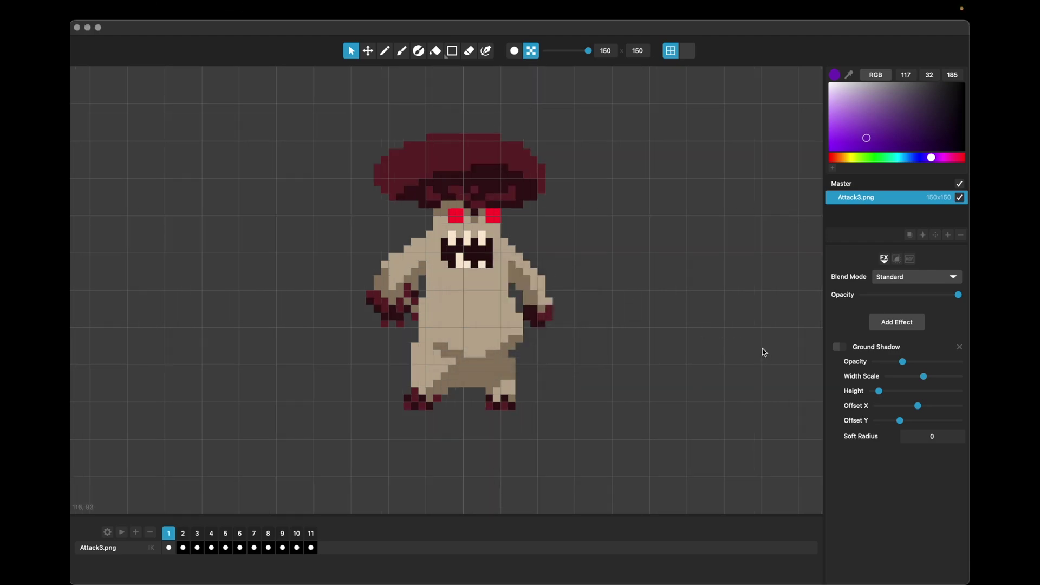
# - Enable the Ground Shadow effect and preview the animation with the shadow
pyautogui.click(839, 348)
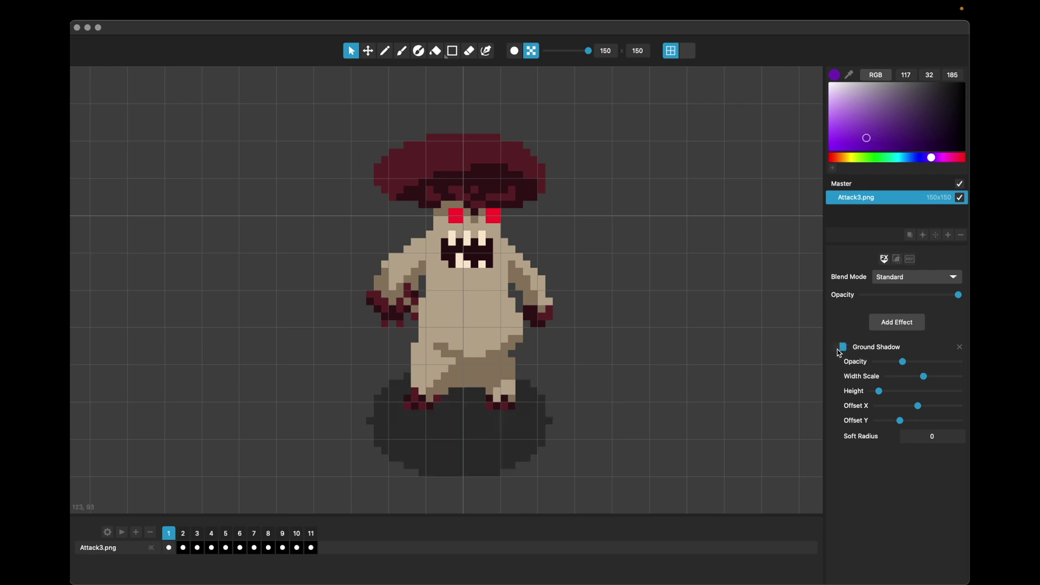
pyautogui.click(122, 532)
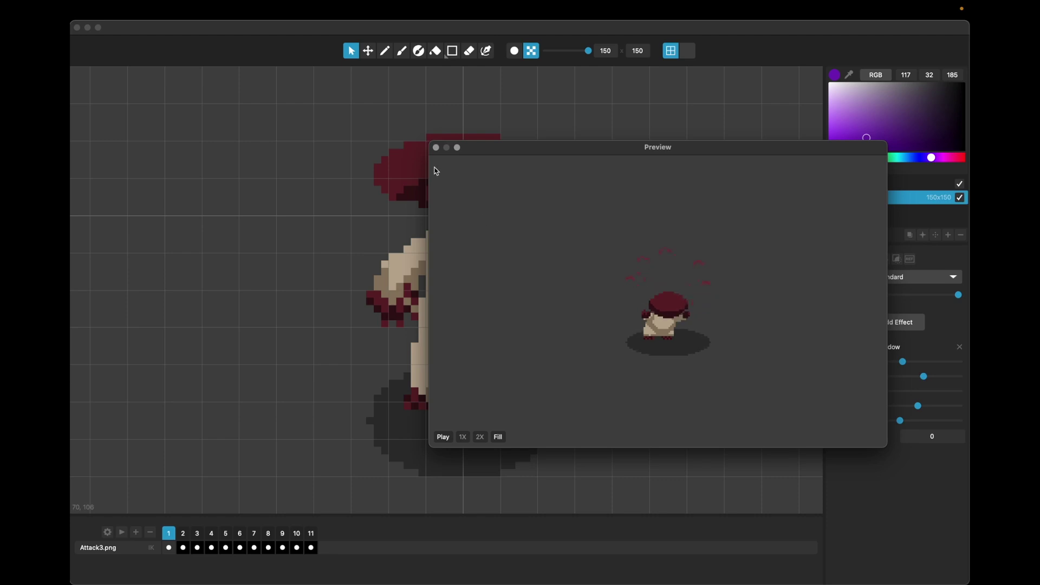
pyautogui.click(436, 147)
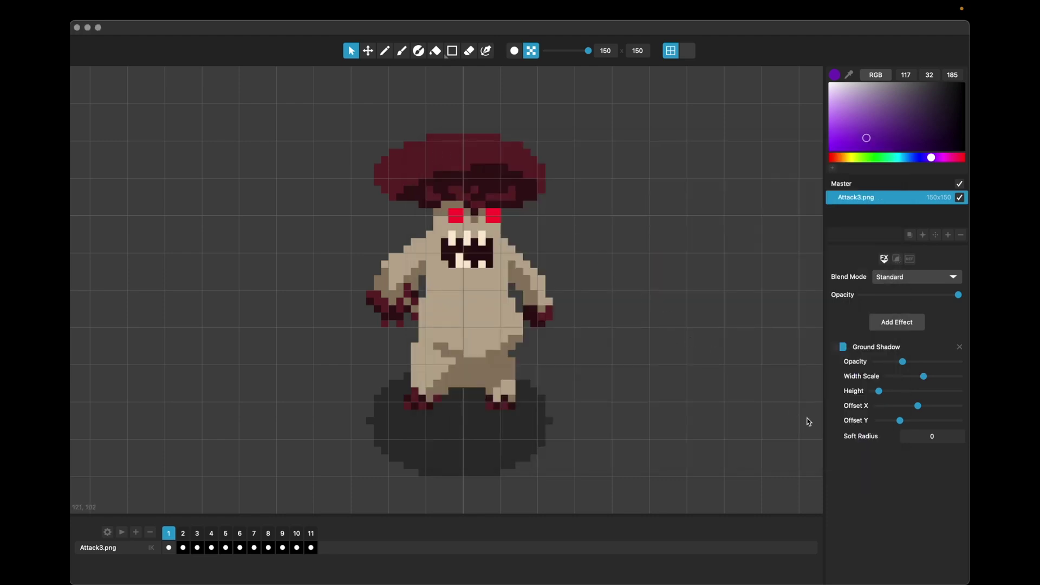
# - Try ground shadow Soft Radius values of 5, 1 and 9
pyautogui.click(948, 438)
pyautogui.press('BackSpace')
pyautogui.write('5')
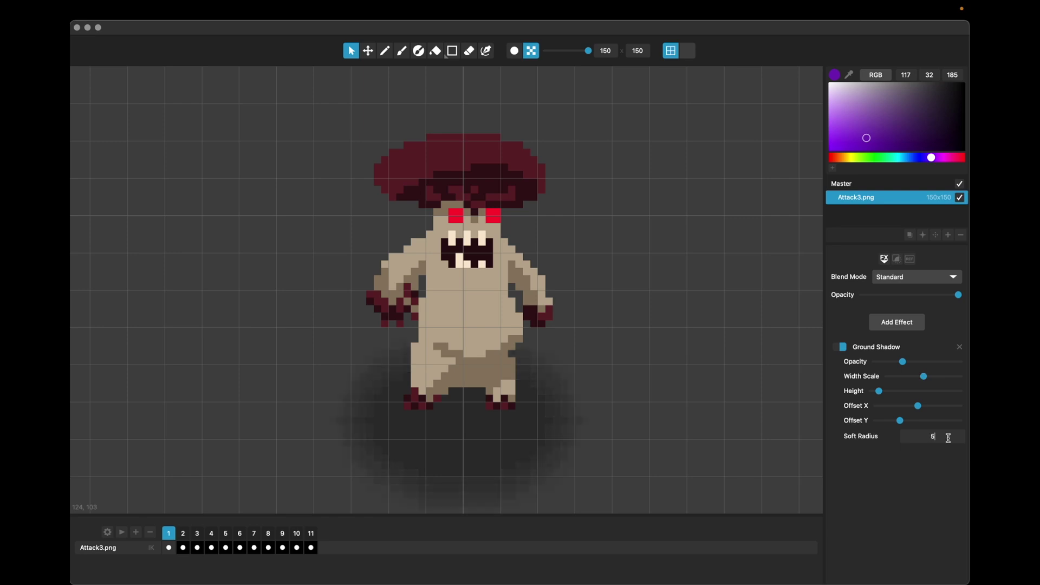
pyautogui.press('BackSpace')
pyautogui.write('1')
pyautogui.press('BackSpace')
pyautogui.write('9')
# - Alternate Soft Radius between 3 and 0, ending on a hard-edged 0
pyautogui.press('BackSpace')
pyautogui.write('3')
pyautogui.press('BackSpace')
pyautogui.write('0')
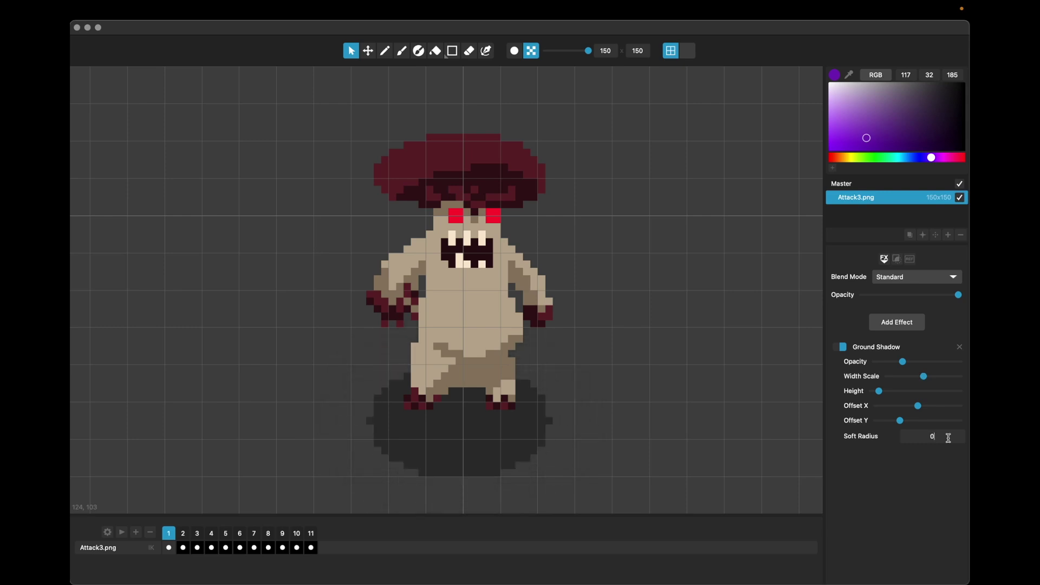
pyautogui.press('BackSpace')
pyautogui.write('3')
pyautogui.press('BackSpace')
pyautogui.write('0')
pyautogui.click(149, 11)
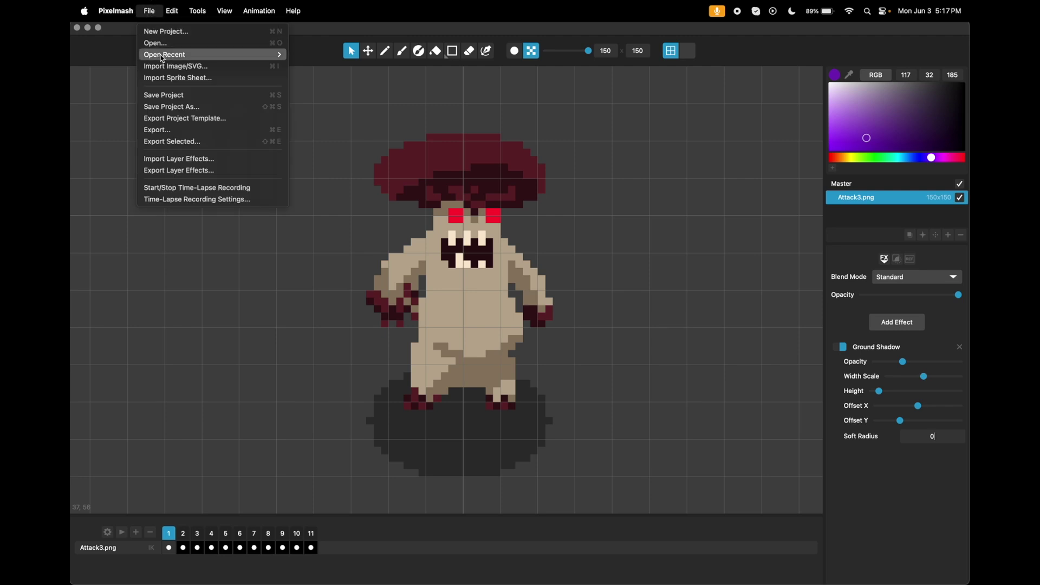
pyautogui.moveTo(231, 57)
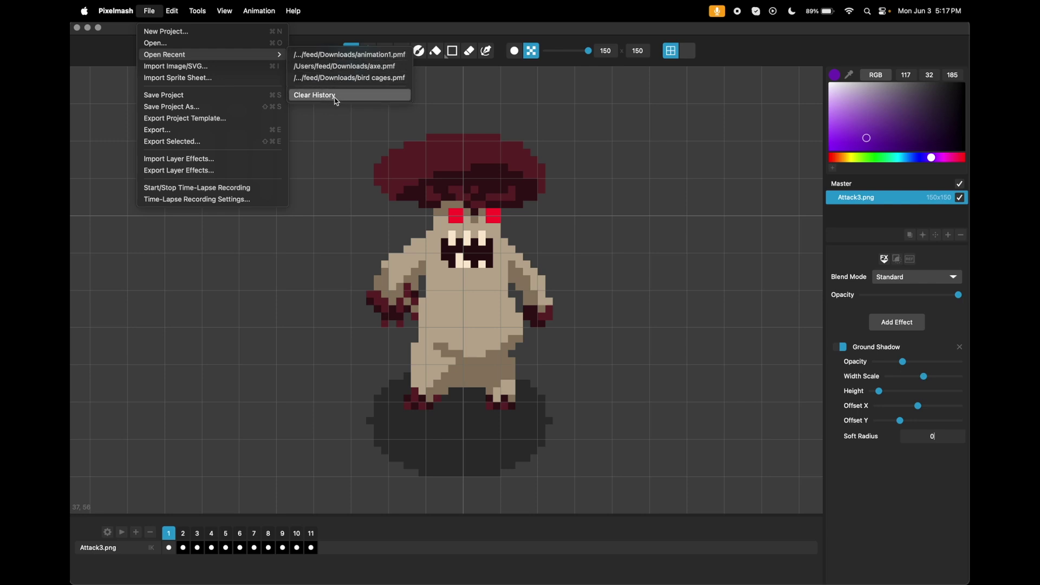
pyautogui.click(752, 60)
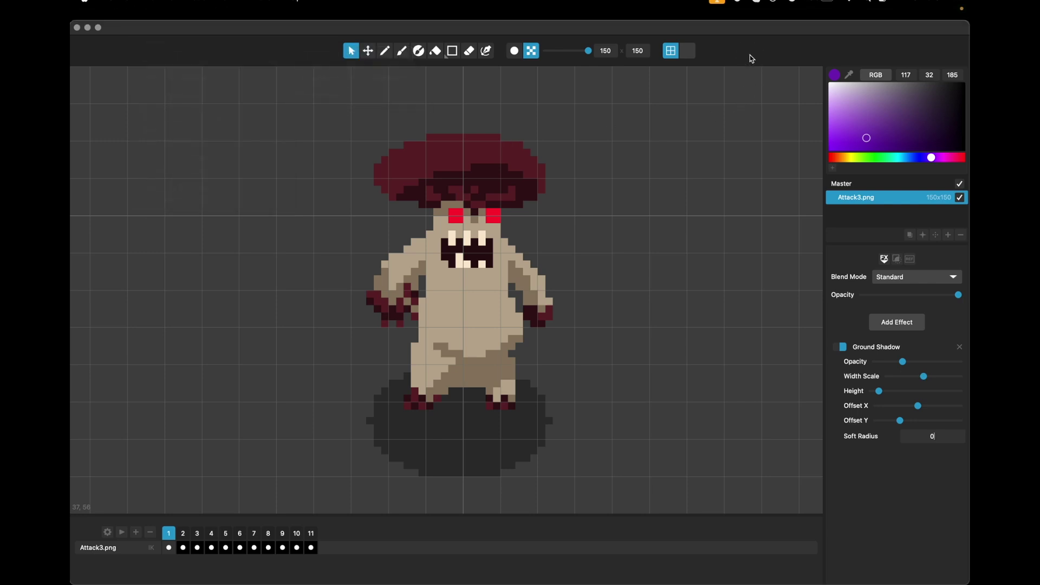